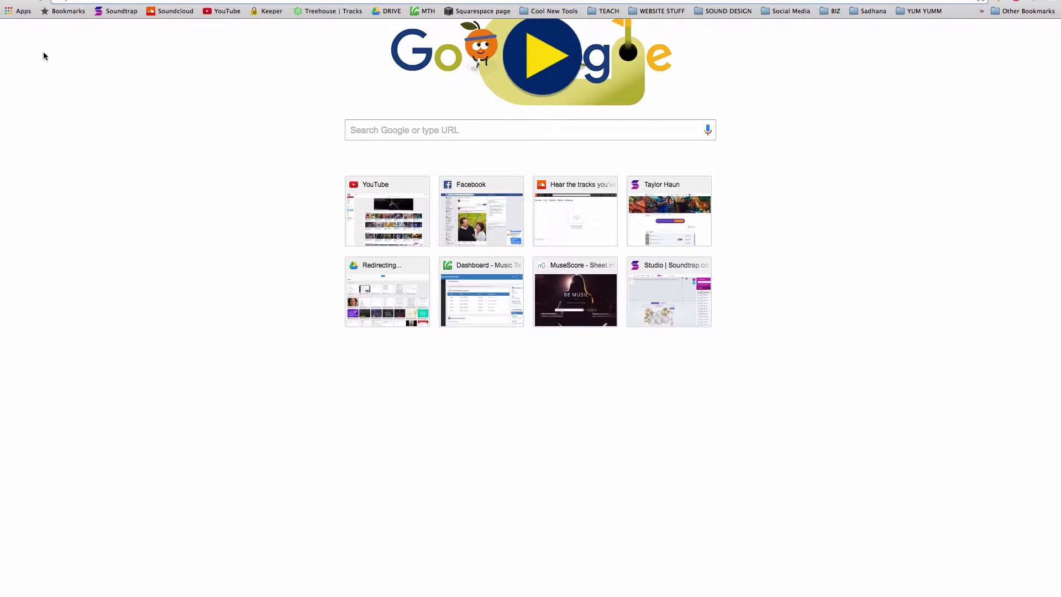
Search MuseScore sheet music for 'pokemon' so 'Pokemon Kanto Music' heads the results
left_click(575, 285)
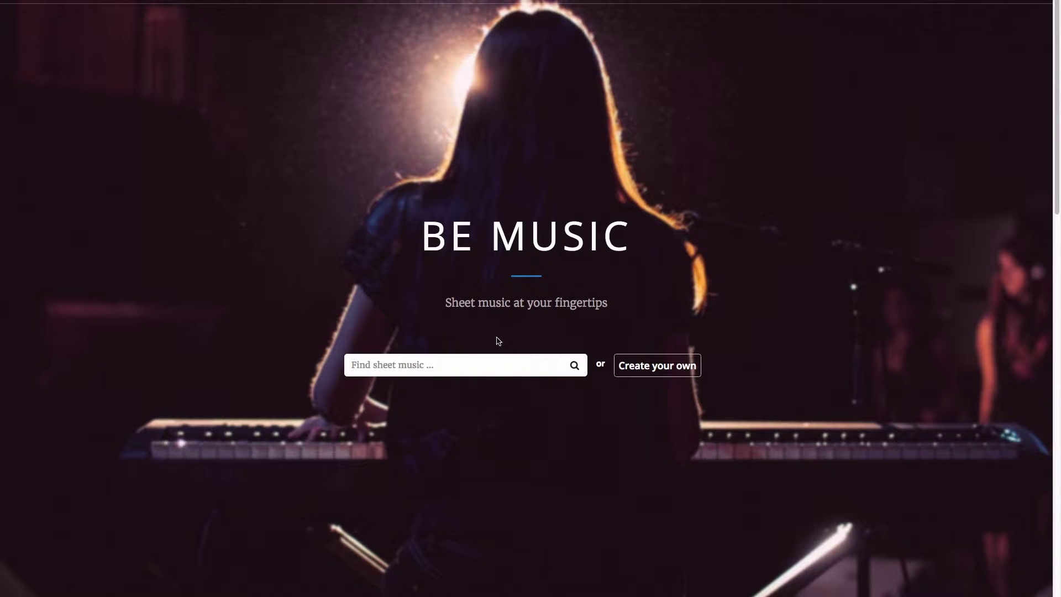
left_click(489, 368)
left_click(447, 368)
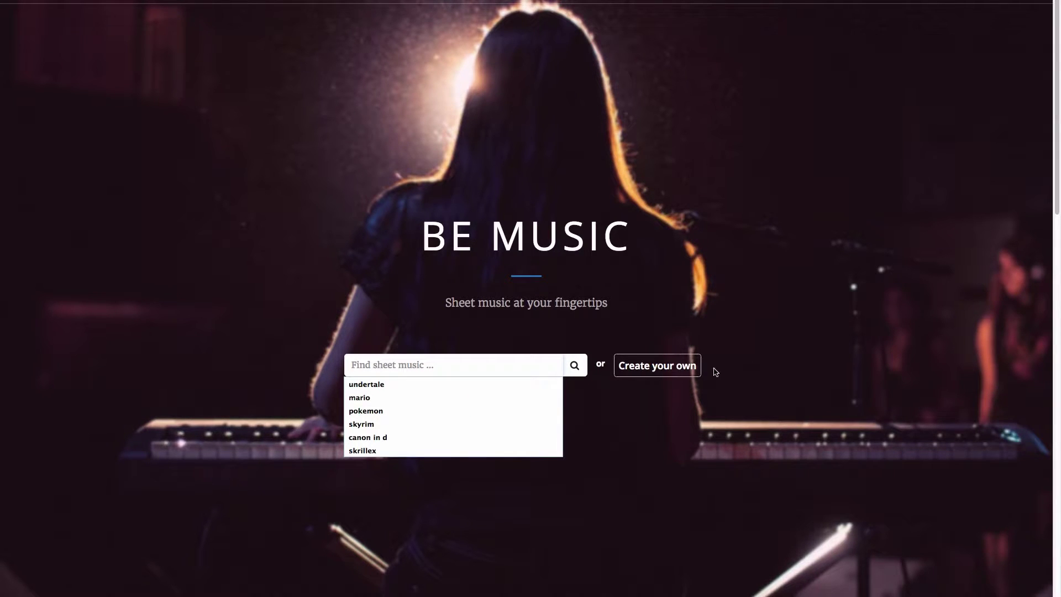
left_click(495, 365)
left_click(393, 409)
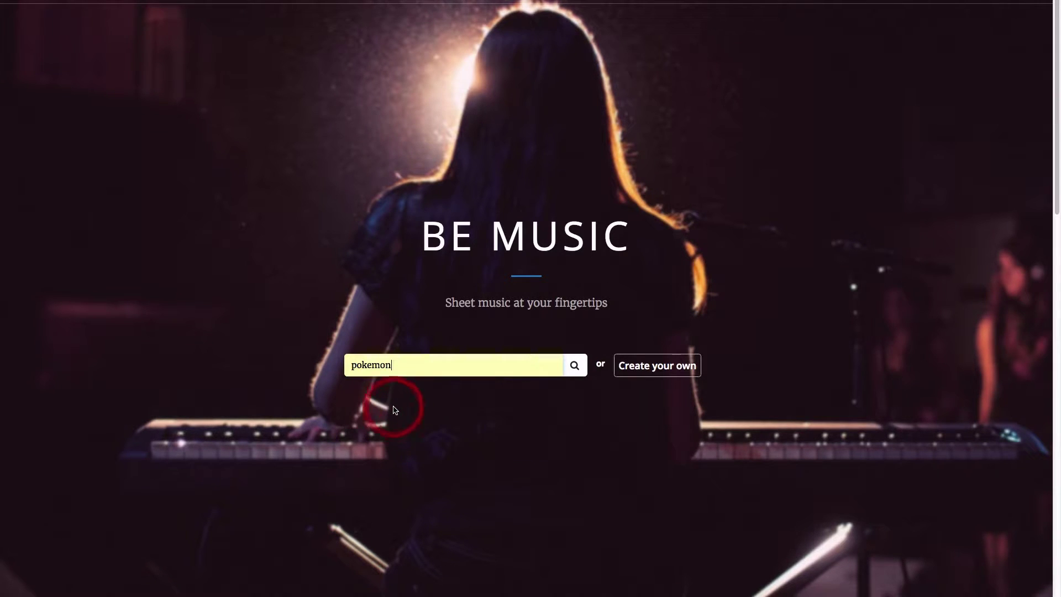
left_click(573, 369)
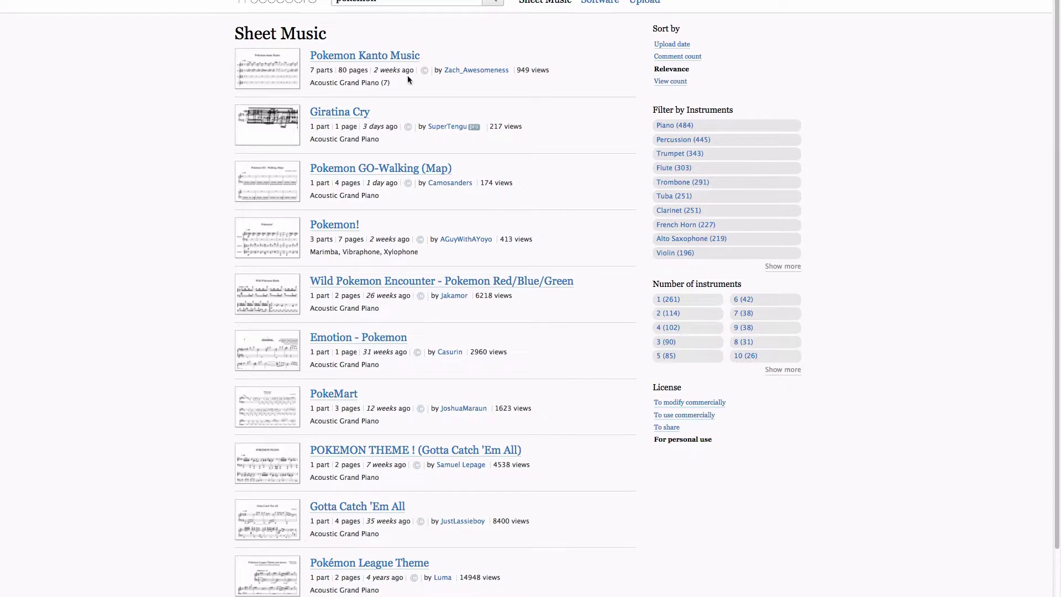
Open the 'Pokemon Kanto Music' score page and play its seven piano parts
left_click(392, 58)
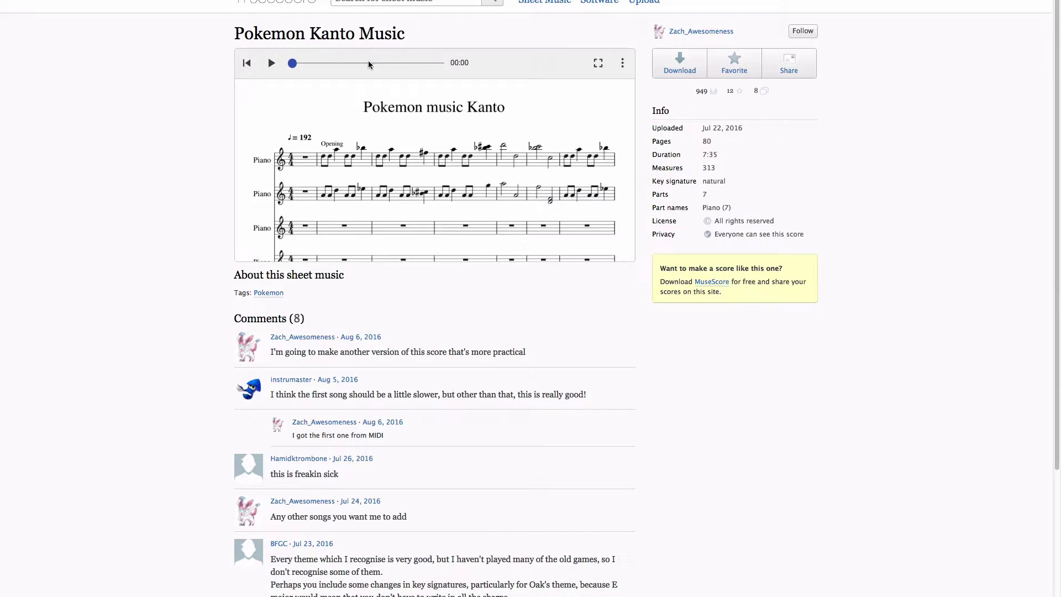
left_click(269, 67)
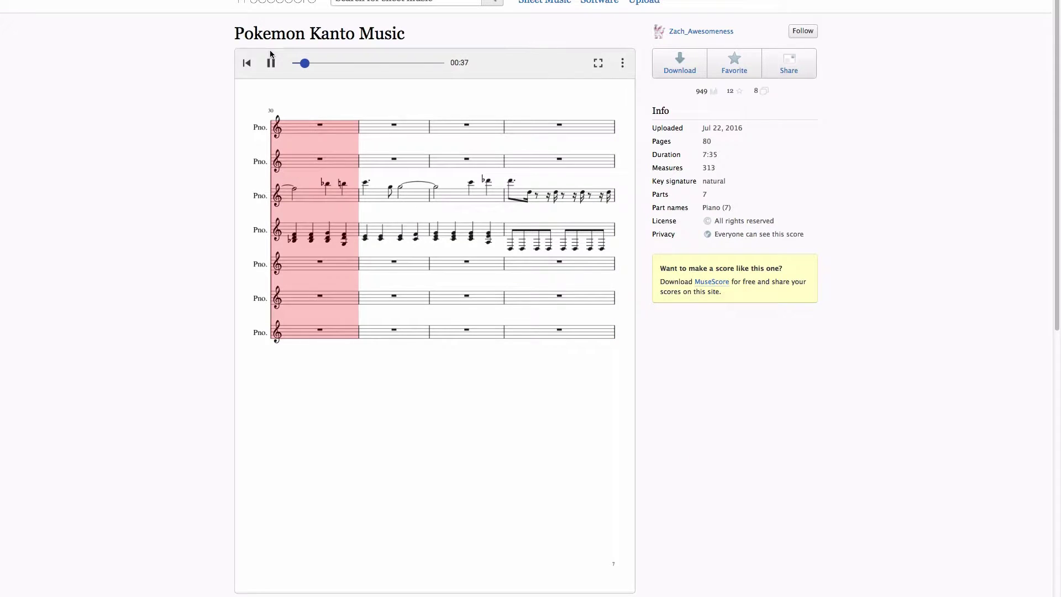
Pause playback, request the score as a MIDI download, reach the login form, then open a new tab
left_click(271, 62)
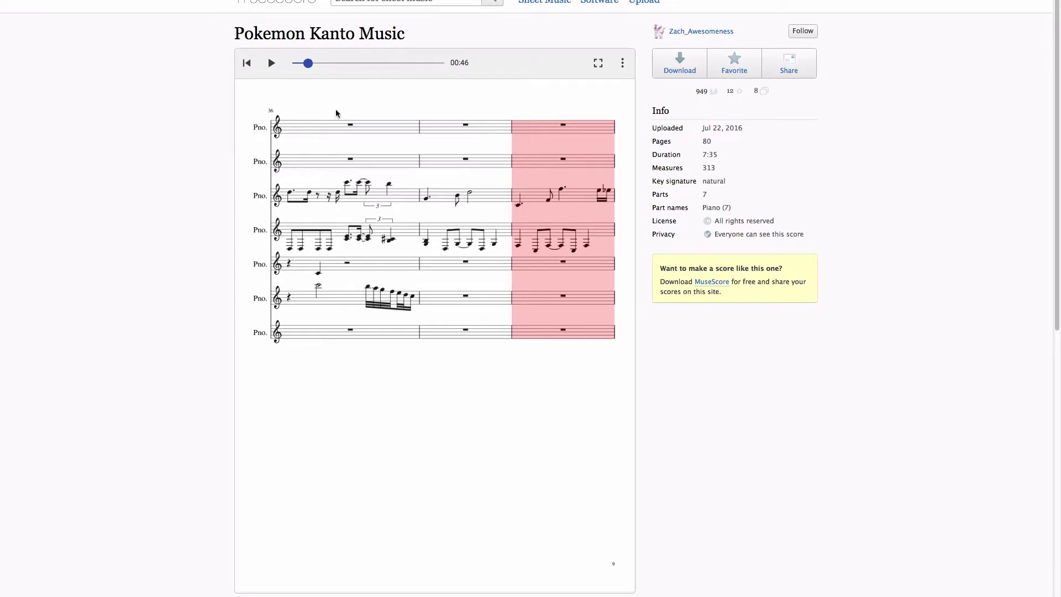
left_click(690, 69)
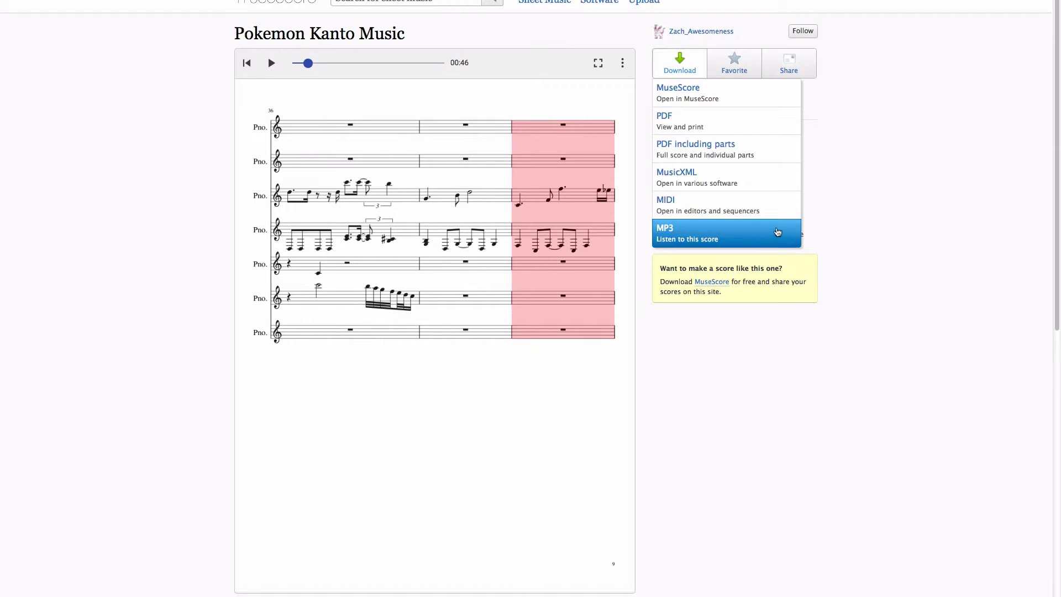
left_click(698, 206)
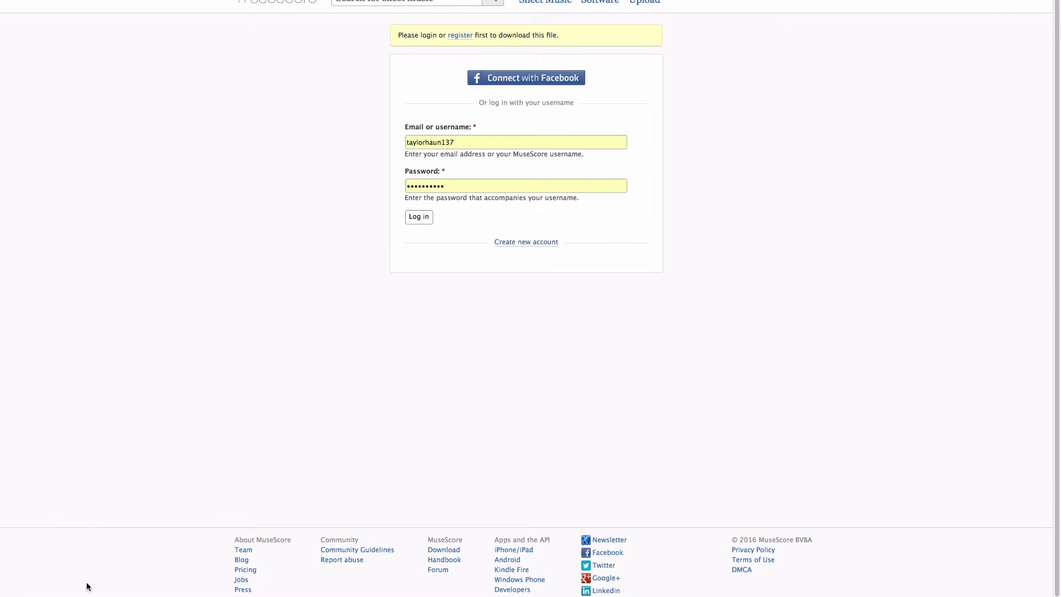
left_click(259, 263)
left_click(256, 217)
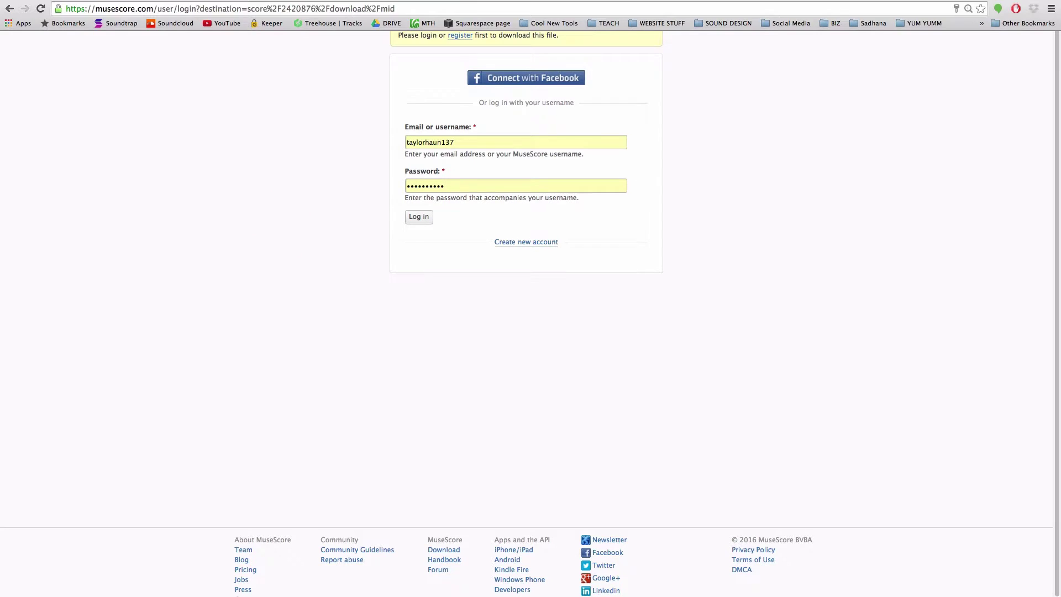
key("super+t")
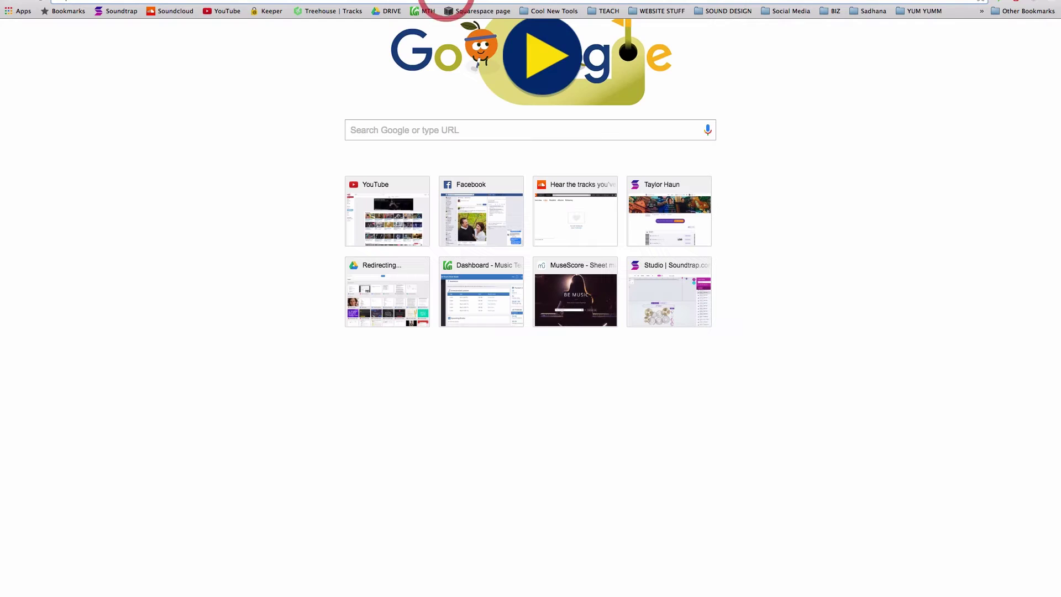
Load soundtrap.com from the address bar to reach the My Projects page
type("so")
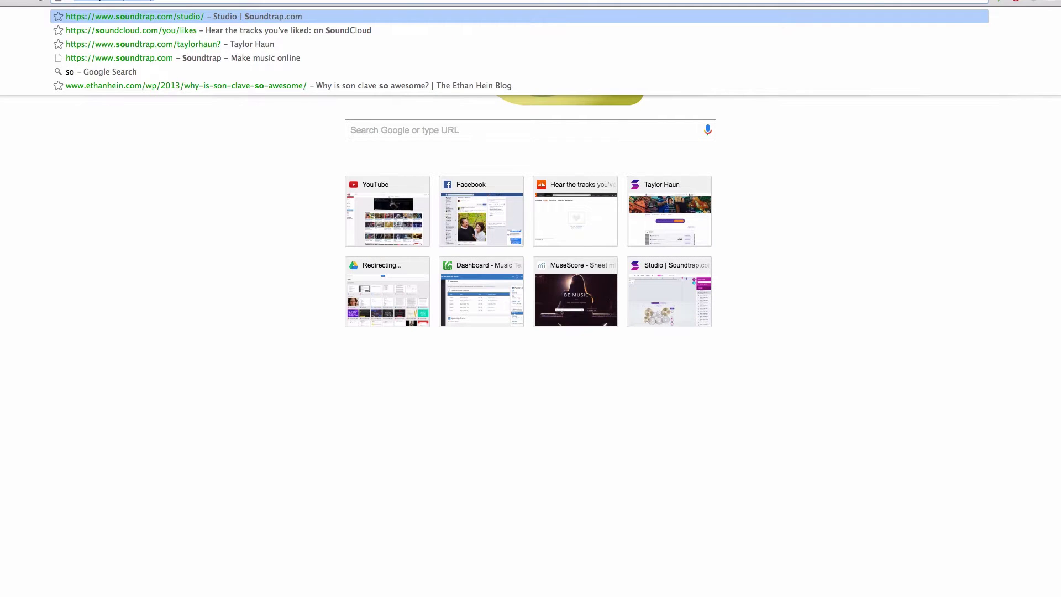
type("undtrap")
key("Return")
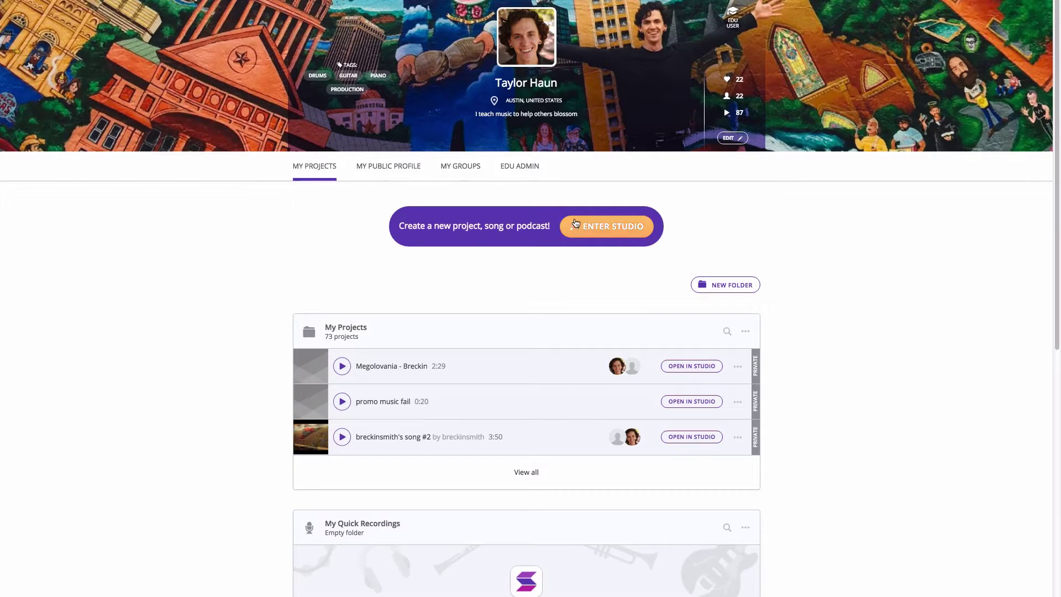
Start a blank Soundtrap project and browse the Downloads folder in the import file picker
left_click(581, 228)
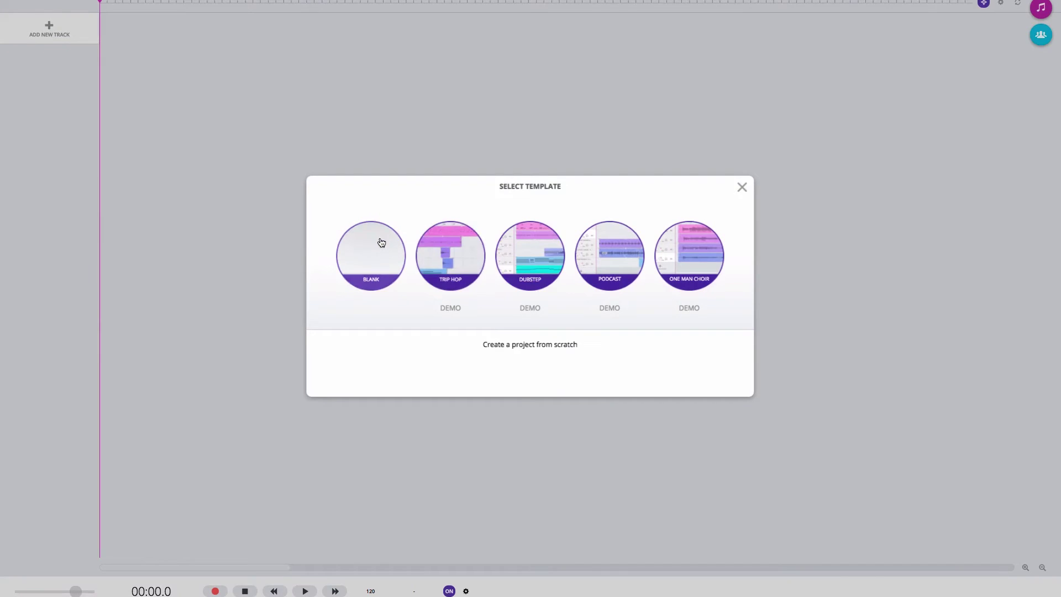
left_click(381, 242)
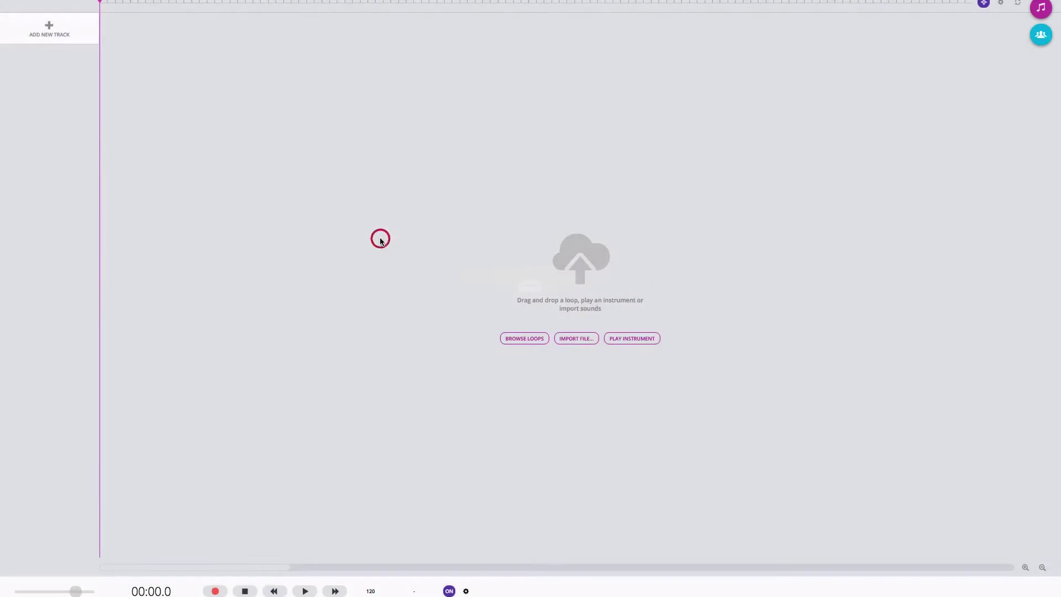
left_click(577, 339)
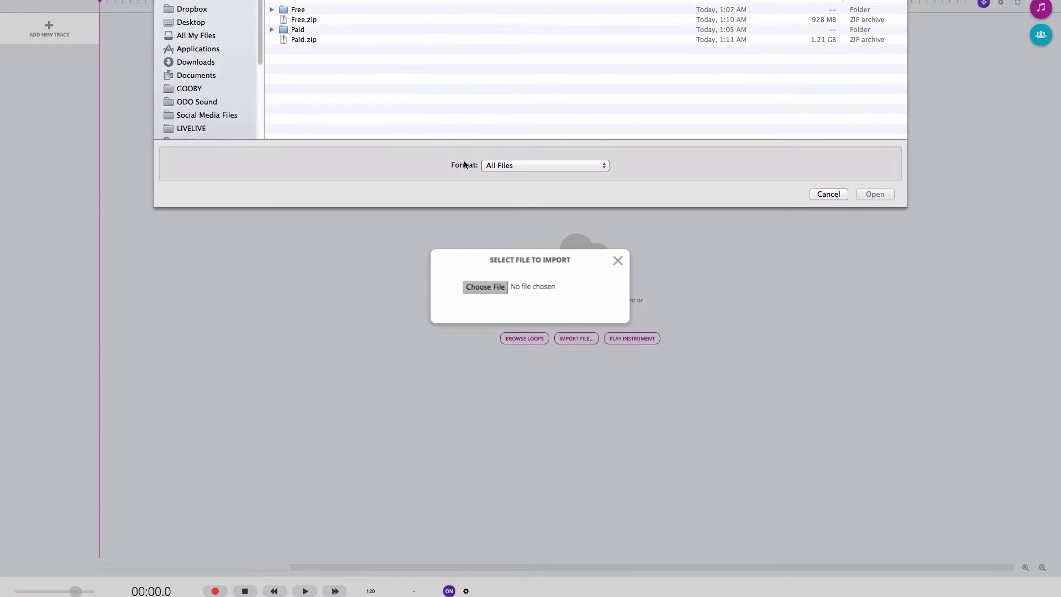
left_click(206, 62)
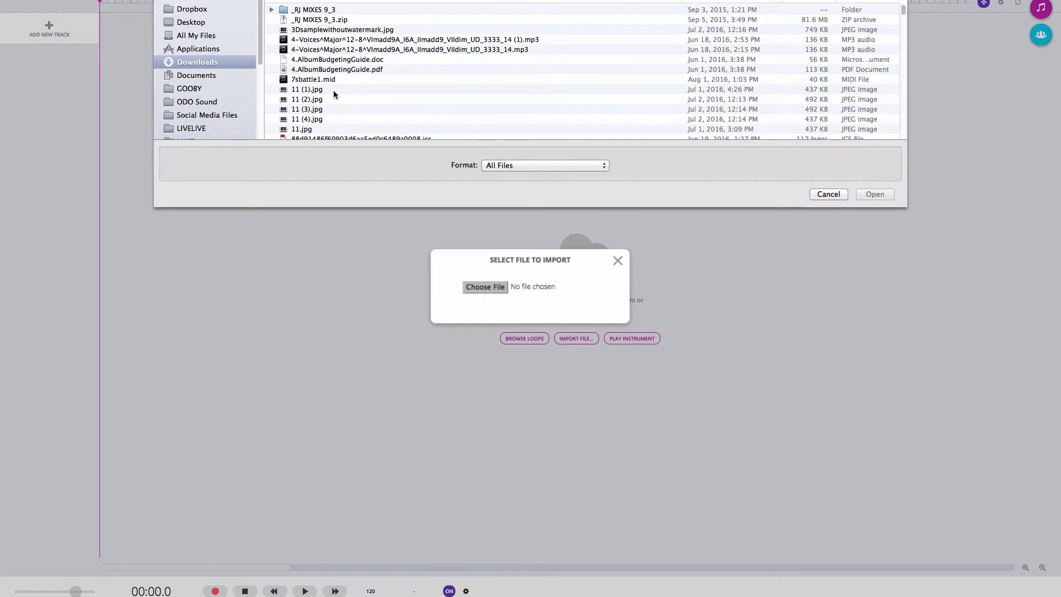
scroll(333, 94, "down", 15)
scroll(333, 94, "down", 20)
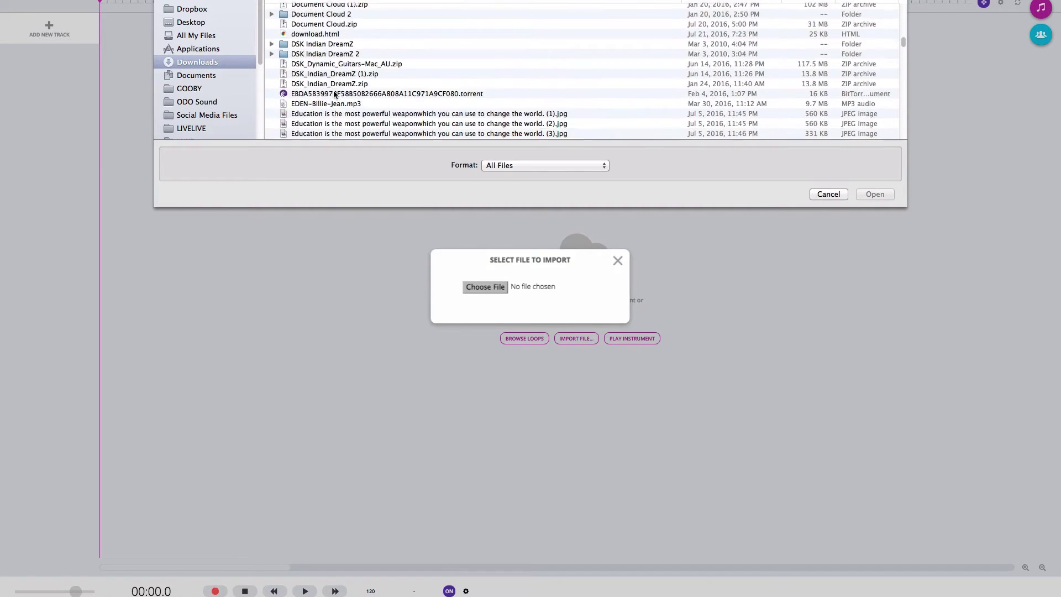
scroll(333, 94, "down", 20)
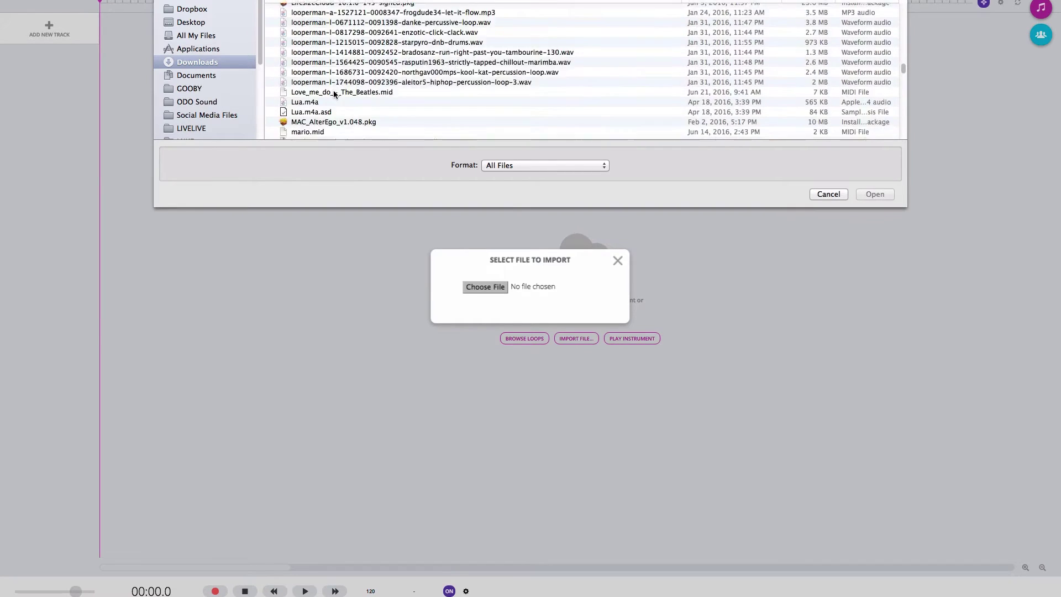
scroll(334, 94, "down", 15)
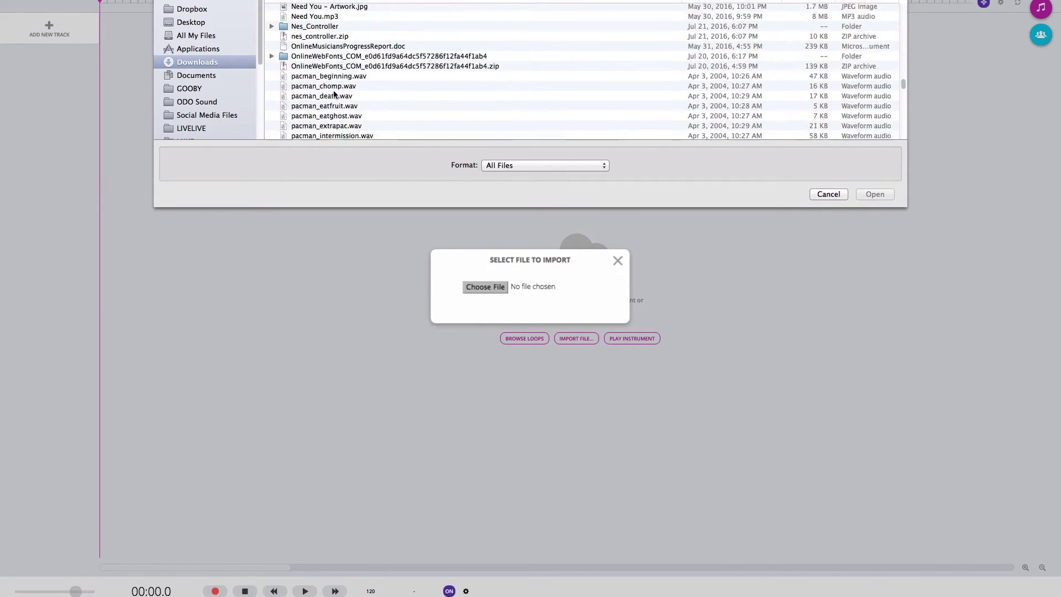
Import Pokemon_Kanto_Music.mid, play it with the metronome off and the master volume lowered
double_click(327, 105)
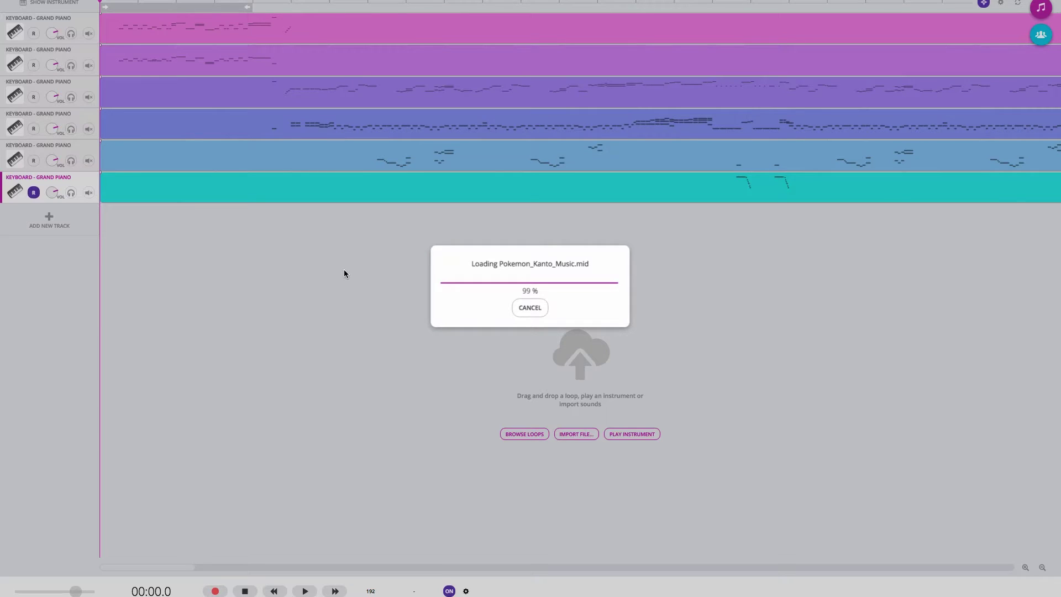
key("space")
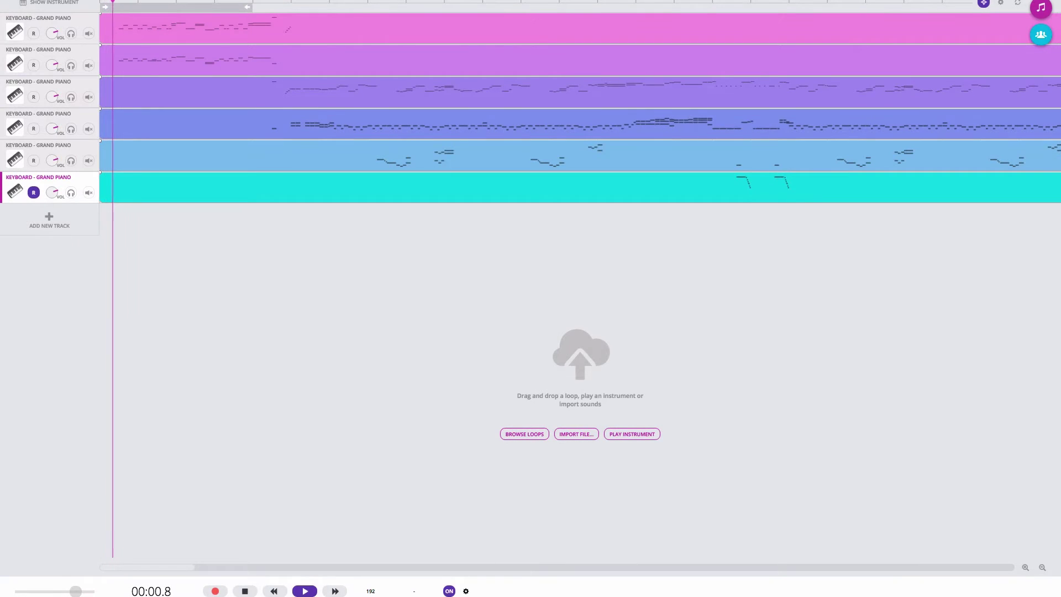
left_click(449, 590)
left_click_drag(77, 592, 65, 591)
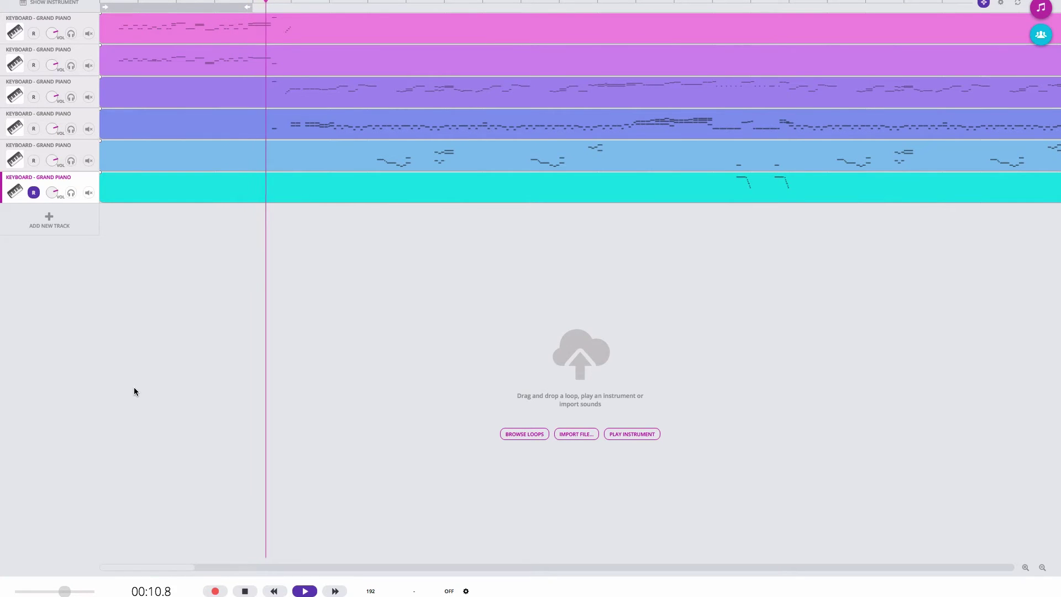
Stop playback with the playhead at 00:10.0 and show the third track's instrument settings
left_click(245, 590)
left_click(240, 357)
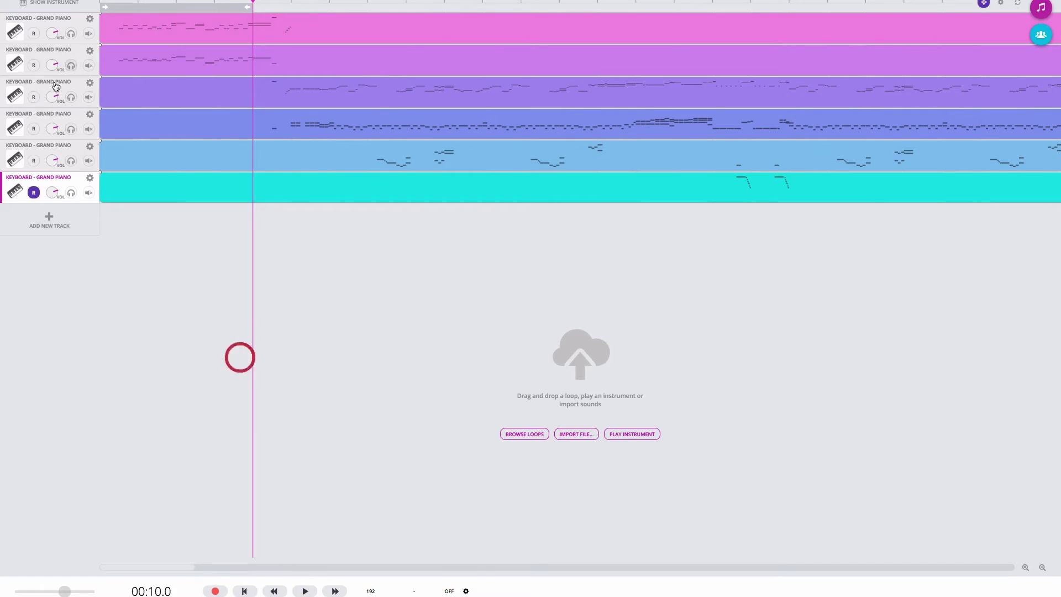
left_click(16, 96)
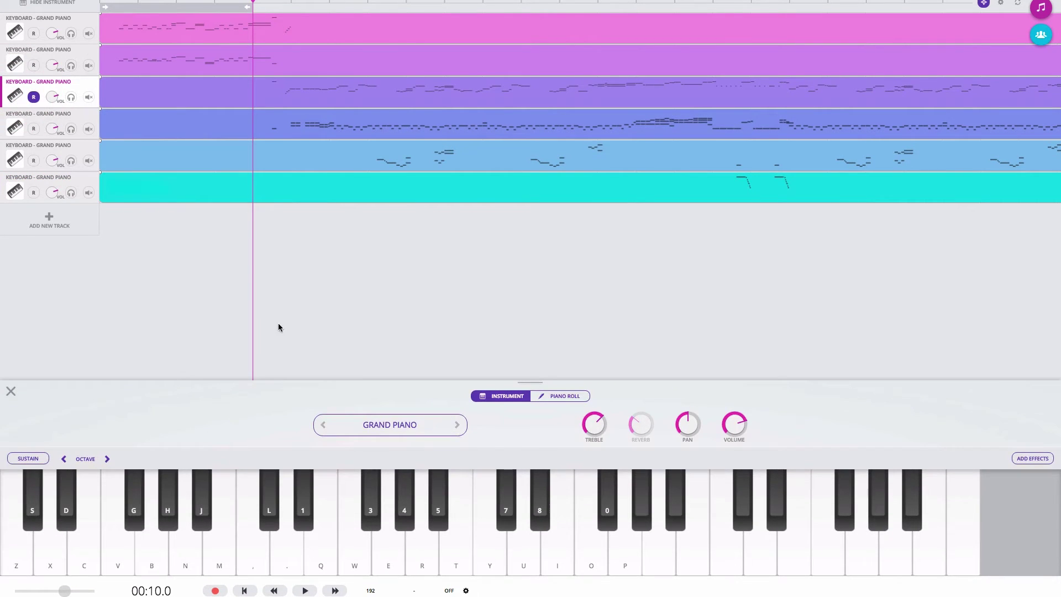
left_click(16, 97)
left_click(16, 97)
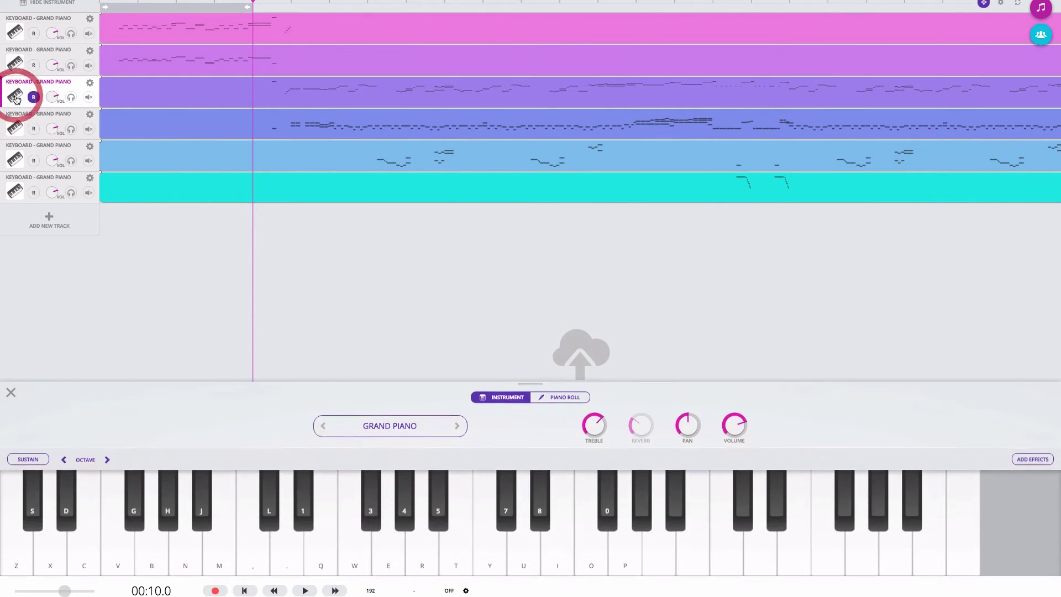
Switch the third track from Grand Piano to Brass & Woodwinds Flute and solo it
left_click(415, 427)
scroll(461, 299, "down", 10)
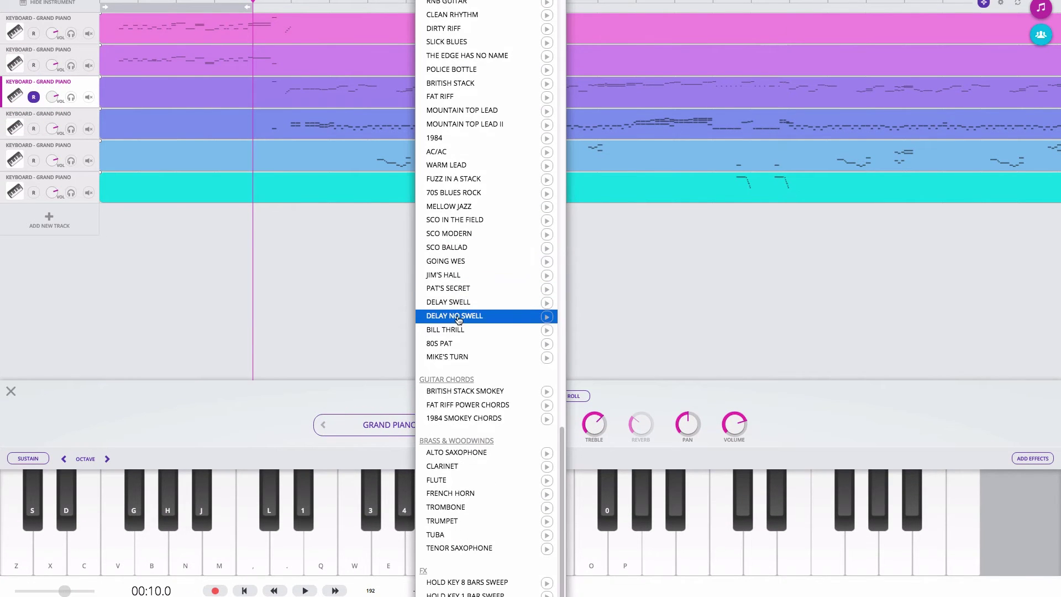
scroll(465, 276, "down", 10)
scroll(469, 254, "down", 5)
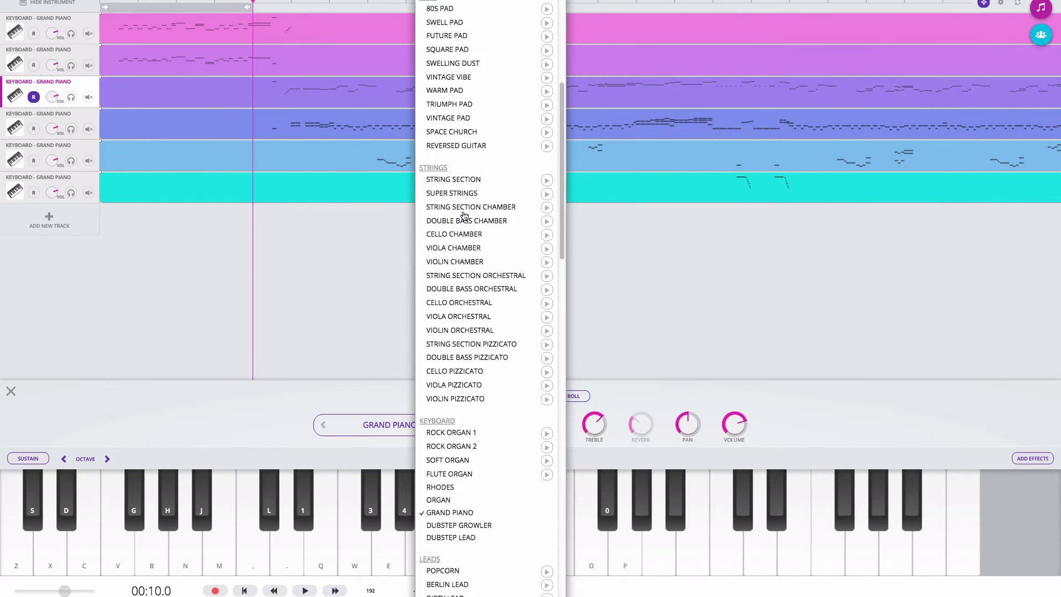
scroll(466, 216, "up", 15)
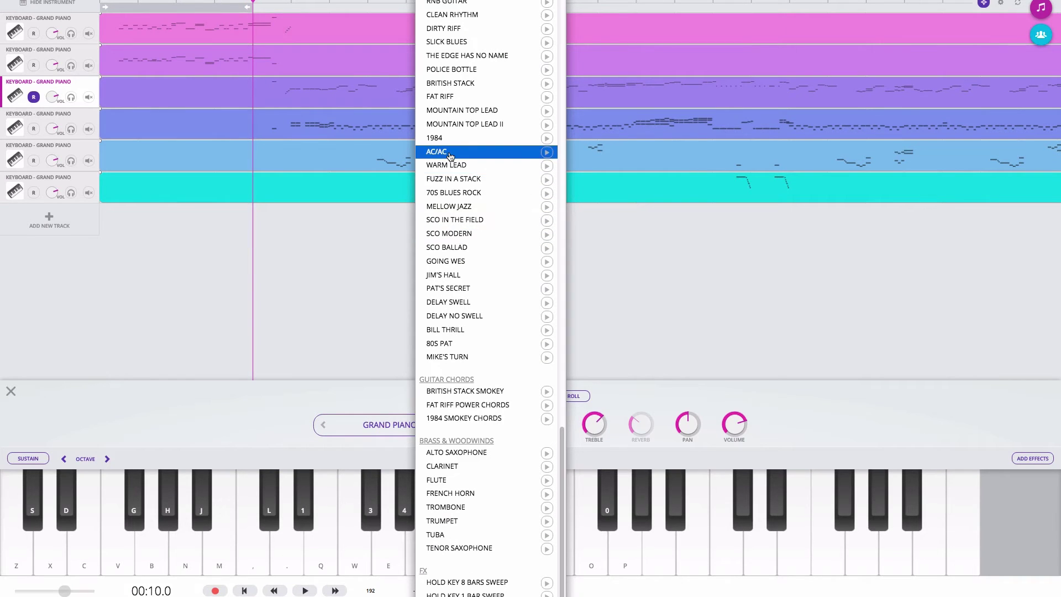
left_click(445, 480)
left_click(70, 98)
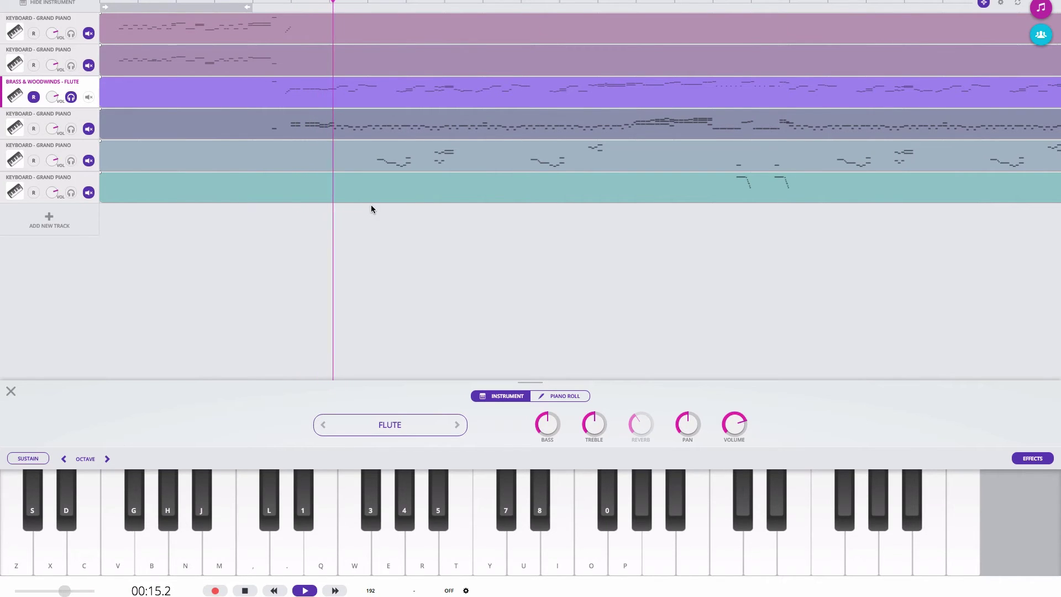
Stop playback, unsolo the flute track, and leave the playhead at 00:15.0
key("space")
left_click(416, 331)
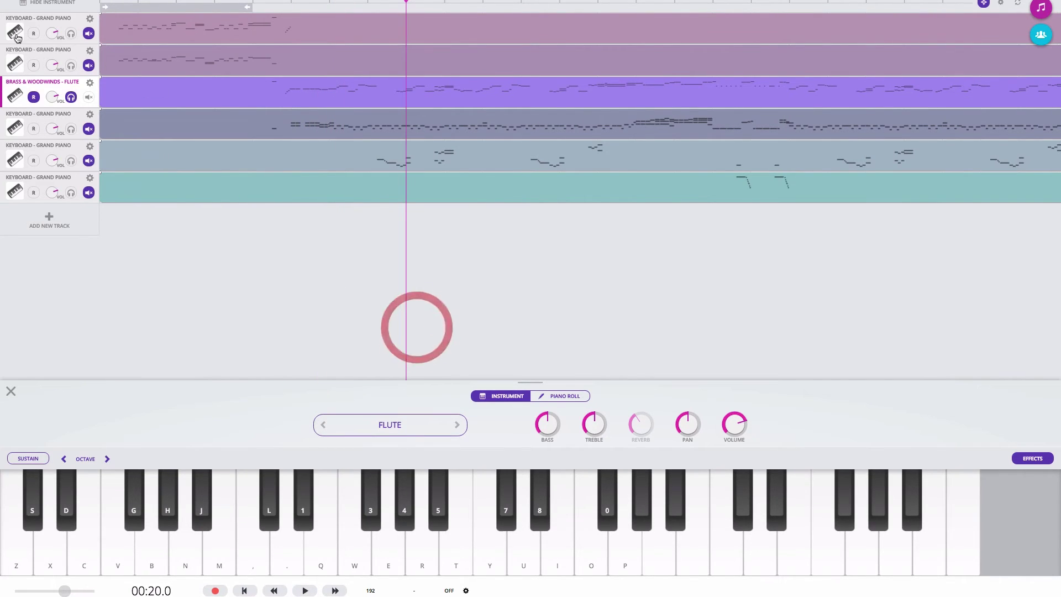
left_click(71, 97)
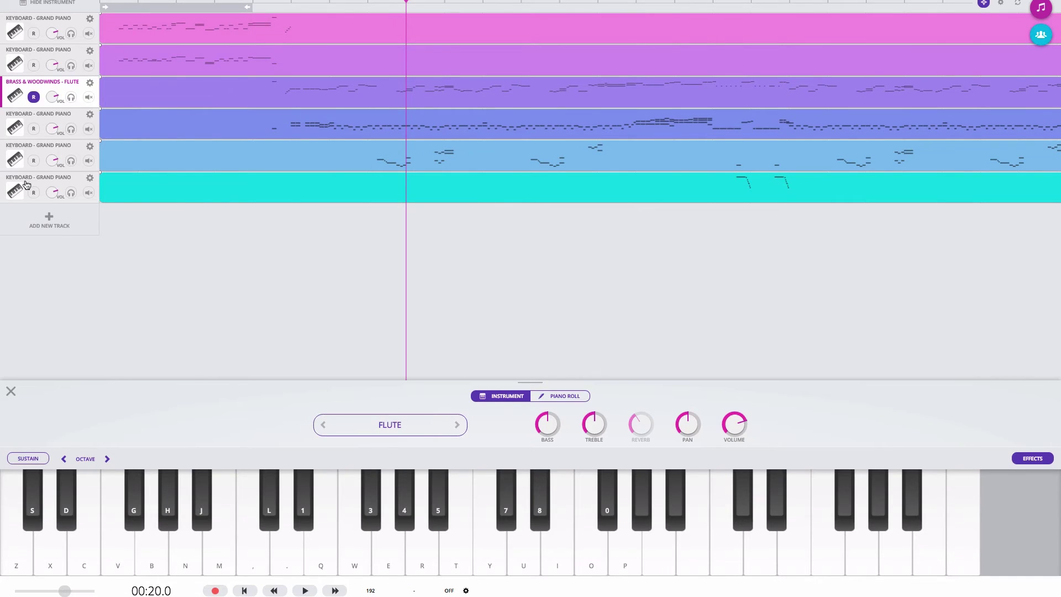
left_click_drag(275, 8, 353, 6)
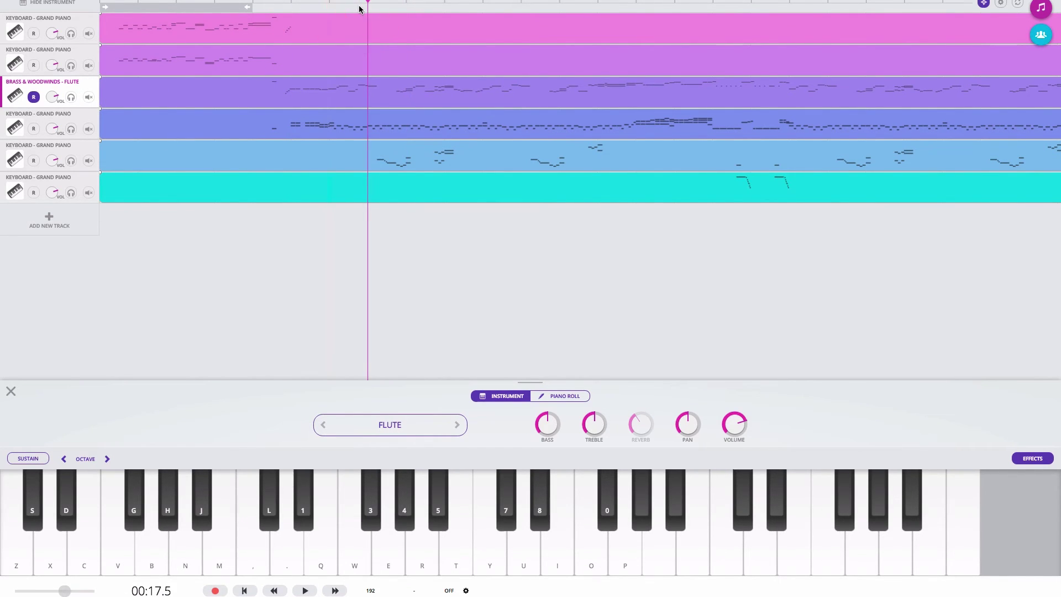
left_click(409, 252)
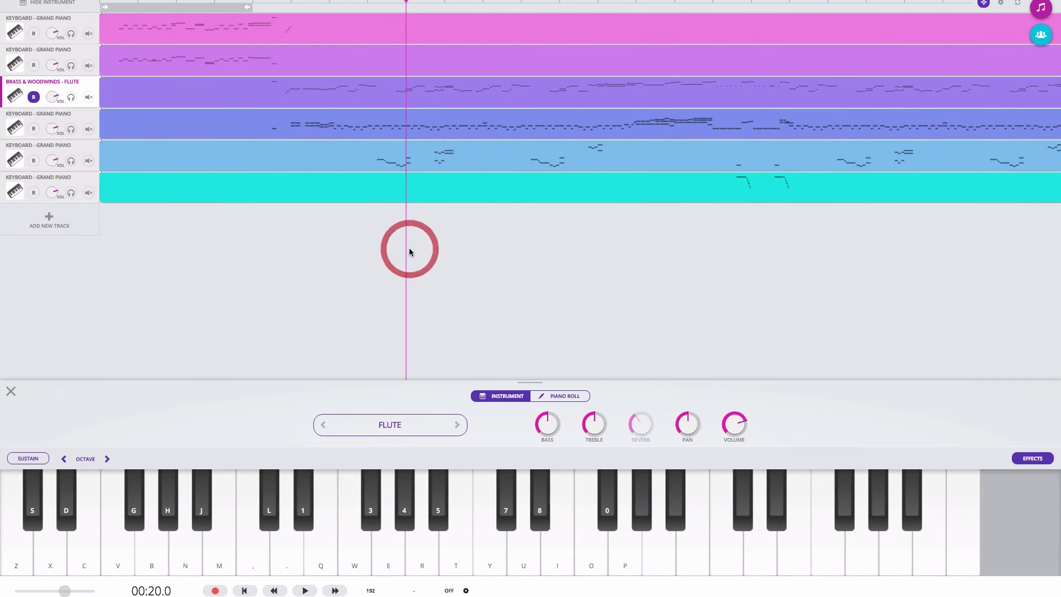
left_click(326, 244)
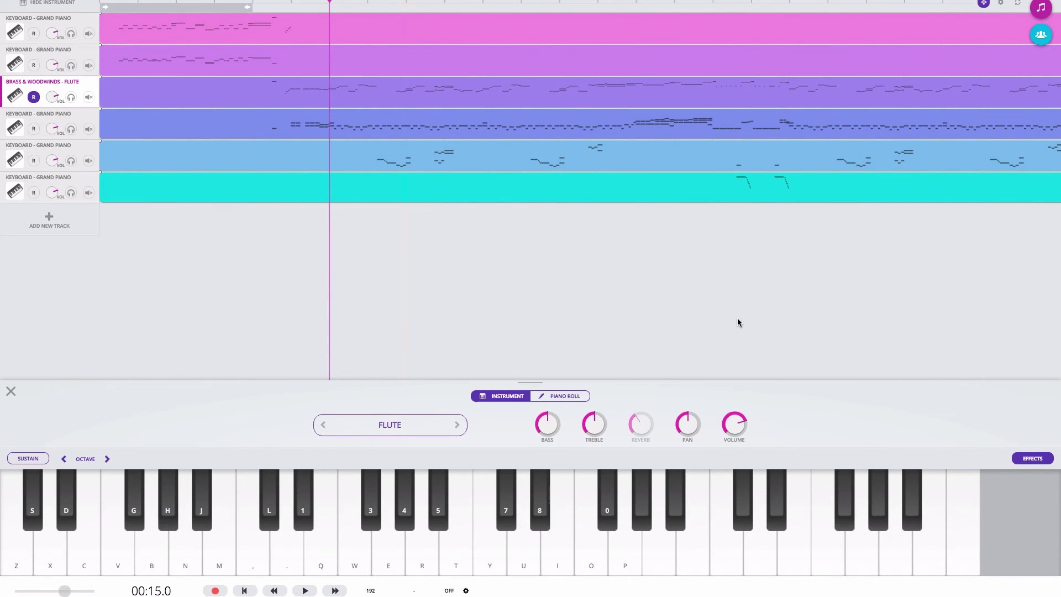